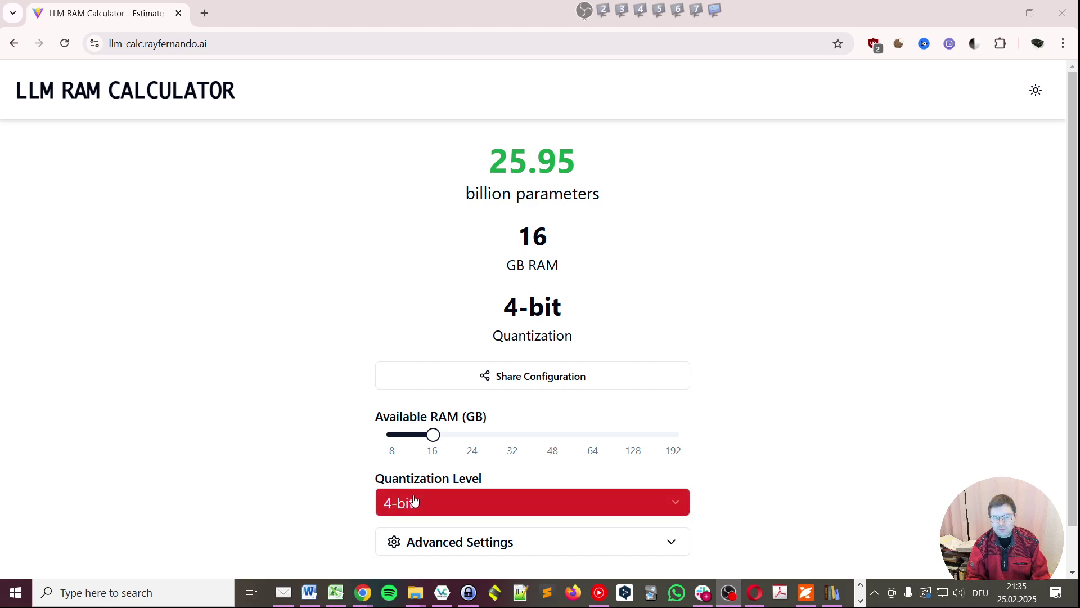
Focus the calculator and highlight the 16 GB RAM reading at 4-bit quantization
left_click(433, 437)
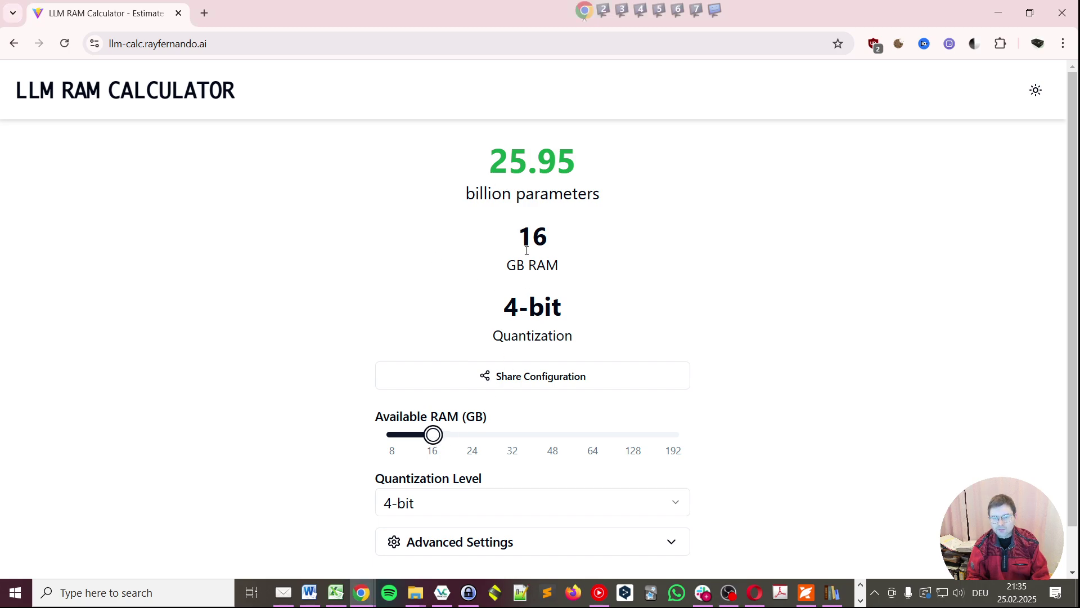
left_click_drag(520, 248, 542, 245)
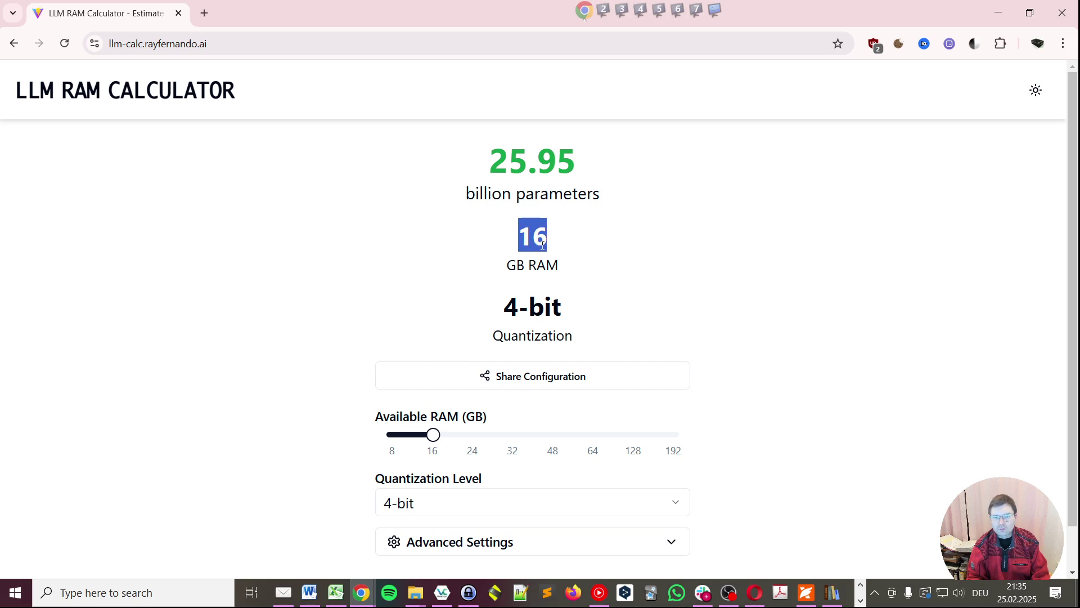
left_click(581, 248)
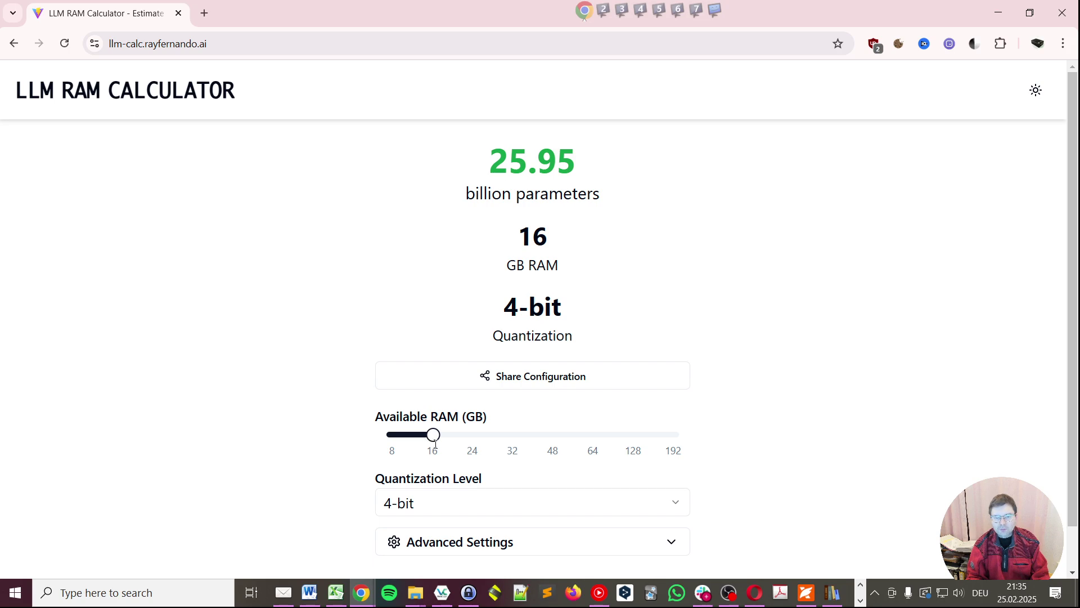
Choose fp16 quantization and check the resulting 6.49 billion parameter estimate at 16 GB
left_click(537, 504)
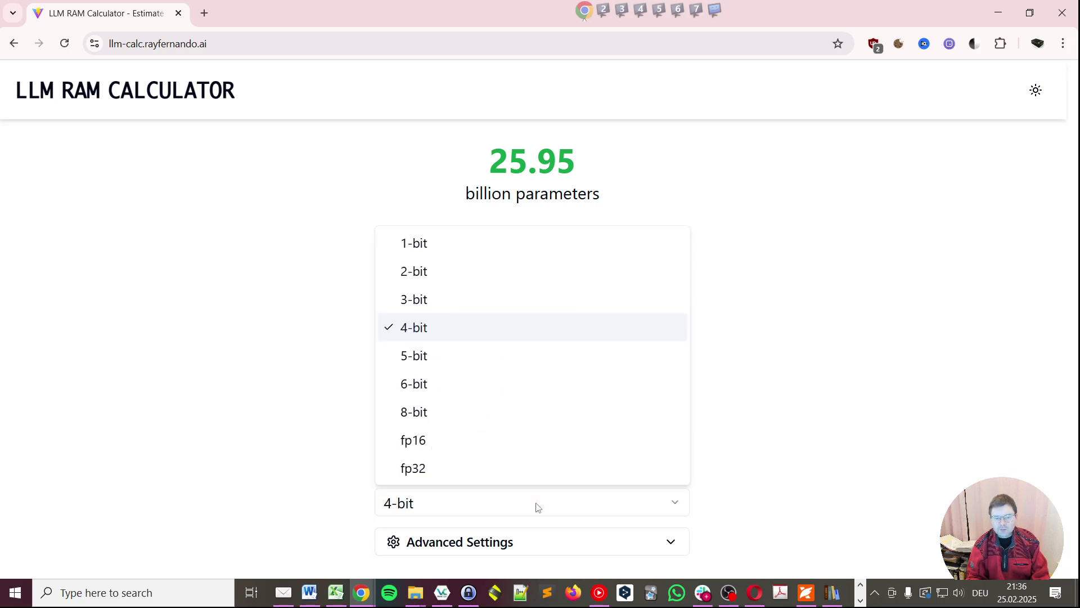
left_click(466, 441)
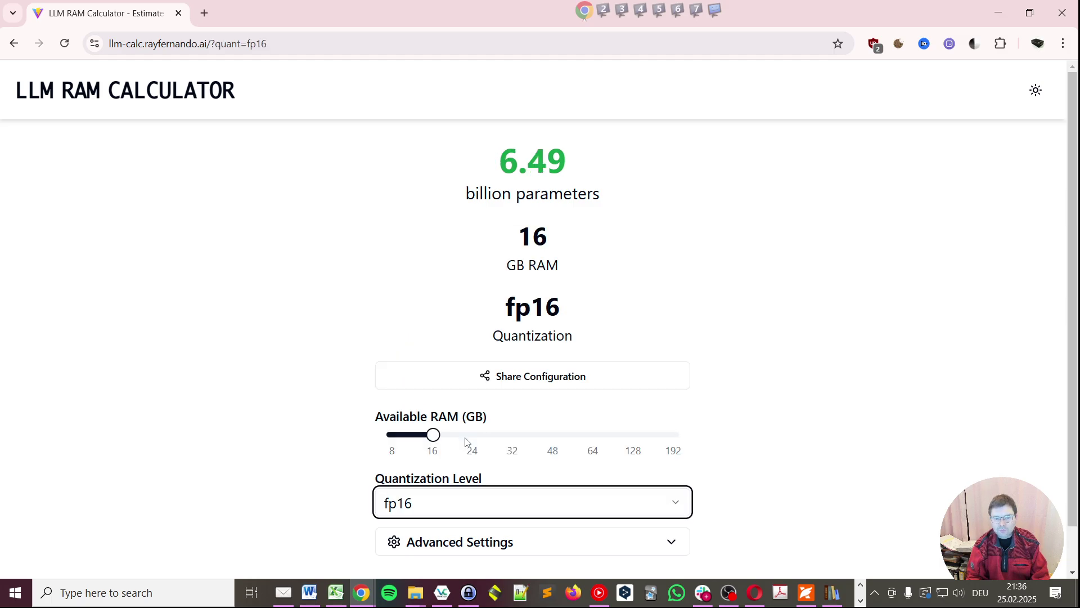
left_click(216, 244)
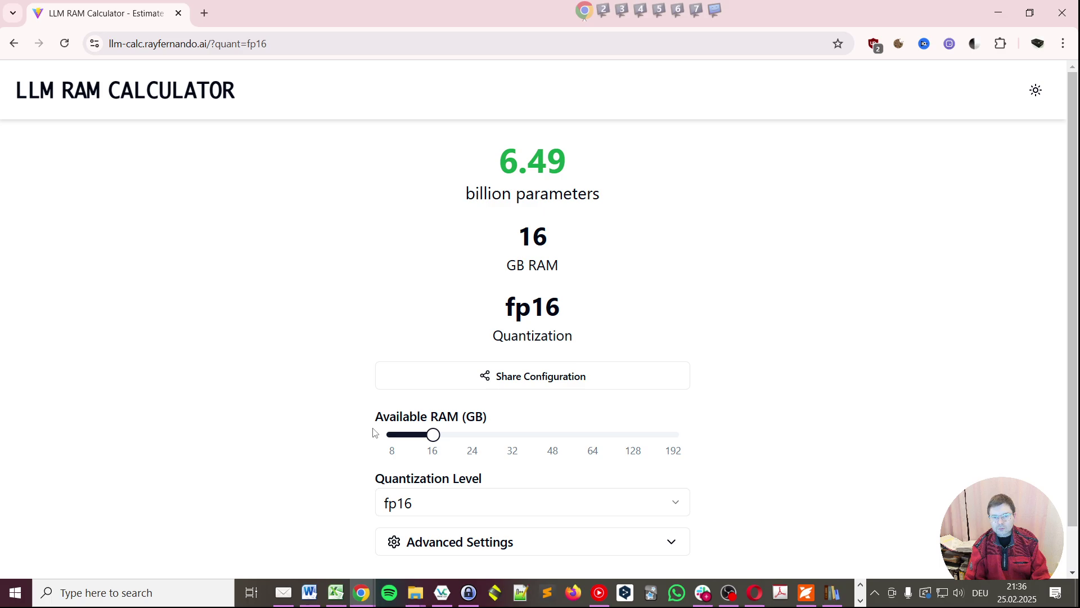
scroll(373, 433, "down", 1)
left_click(486, 452)
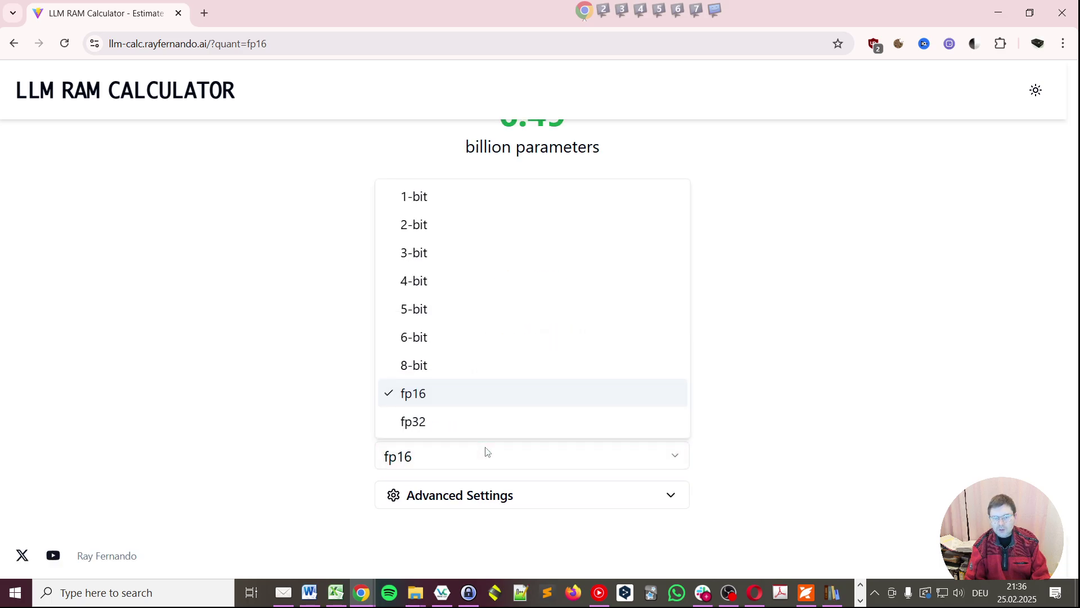
left_click(478, 404)
scroll(748, 360, "up", 1)
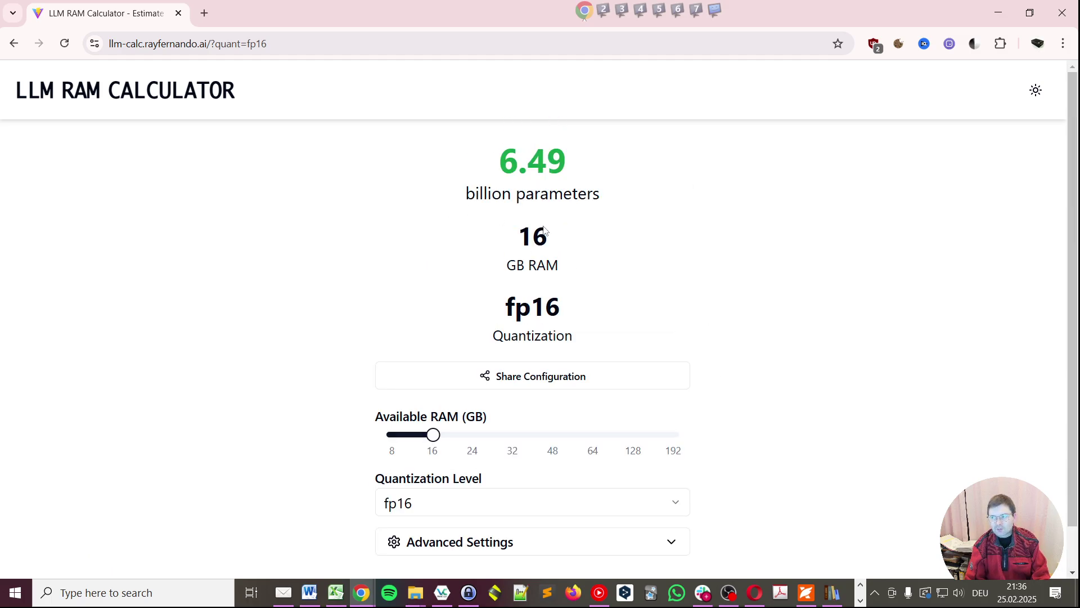
left_click_drag(491, 169, 573, 182)
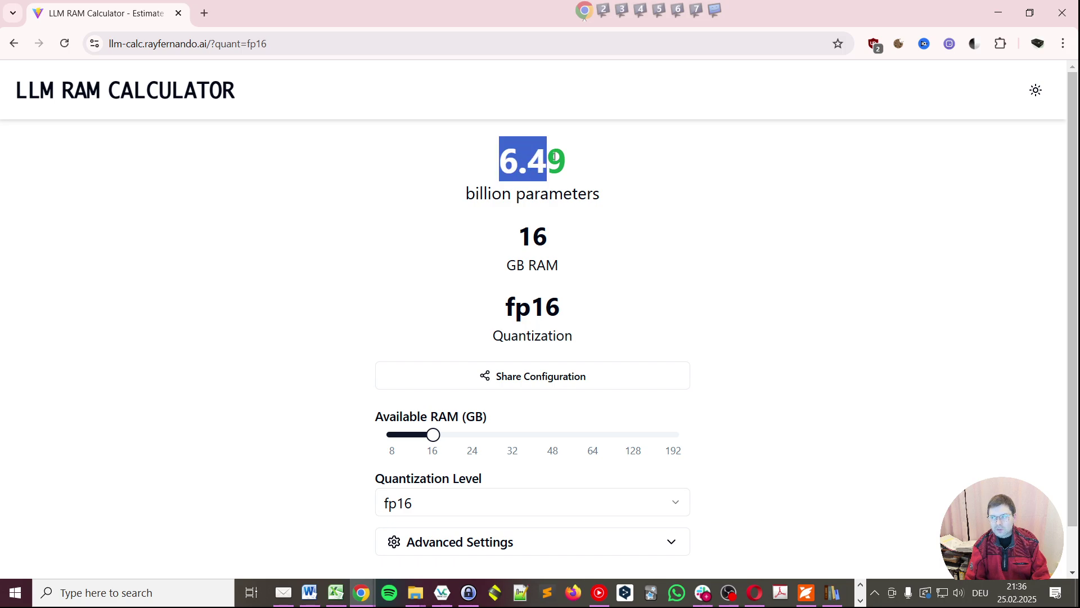
left_click(573, 182)
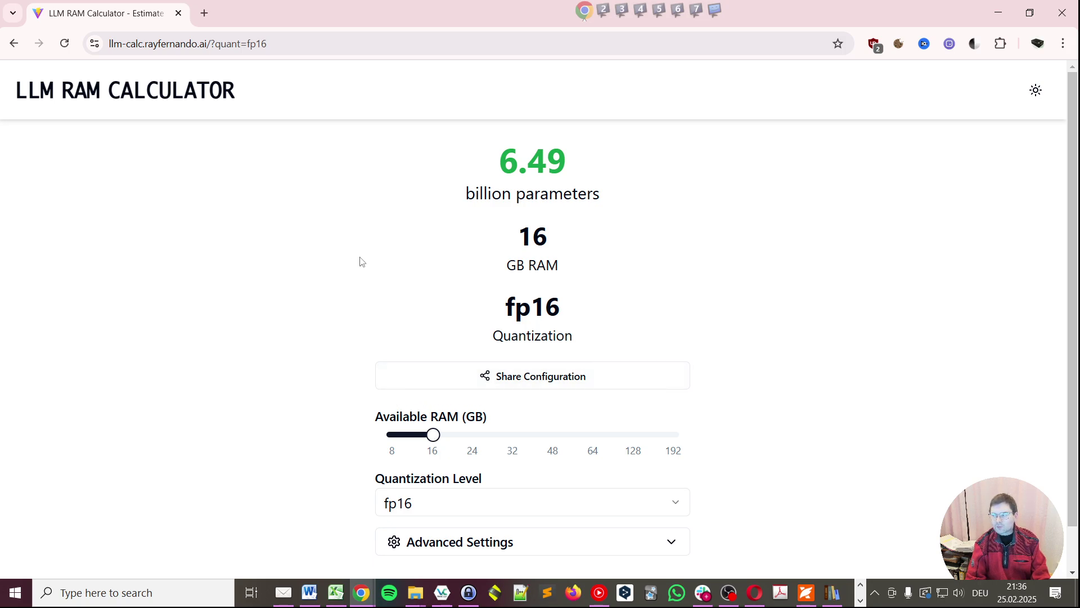
scroll(360, 262, "down", 1)
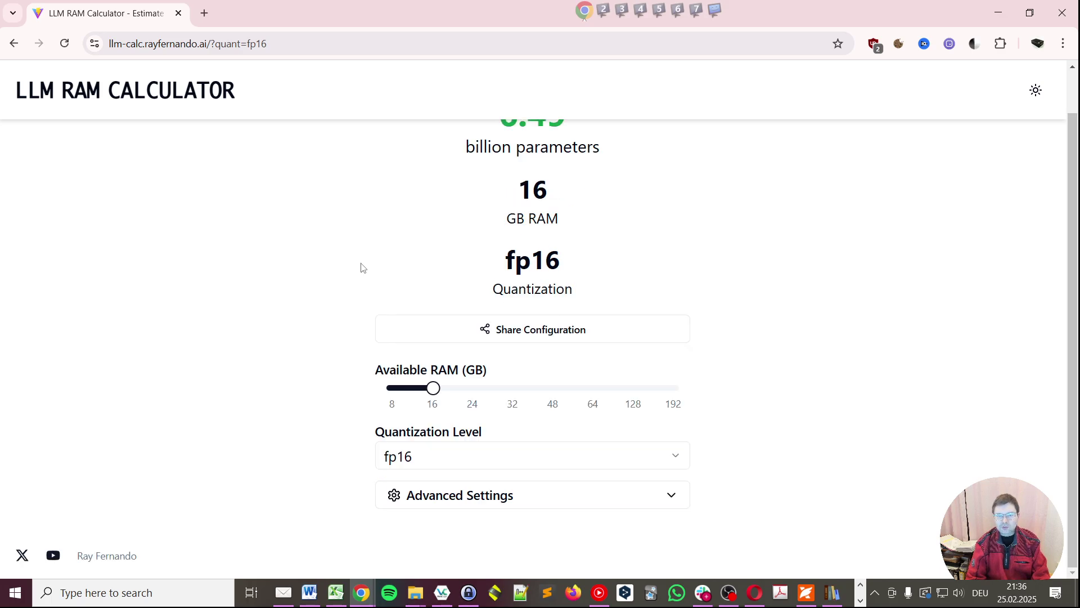
Switch quantization to 8-bit, then to 1-bit, for 103.81 billion parameters
left_click(458, 453)
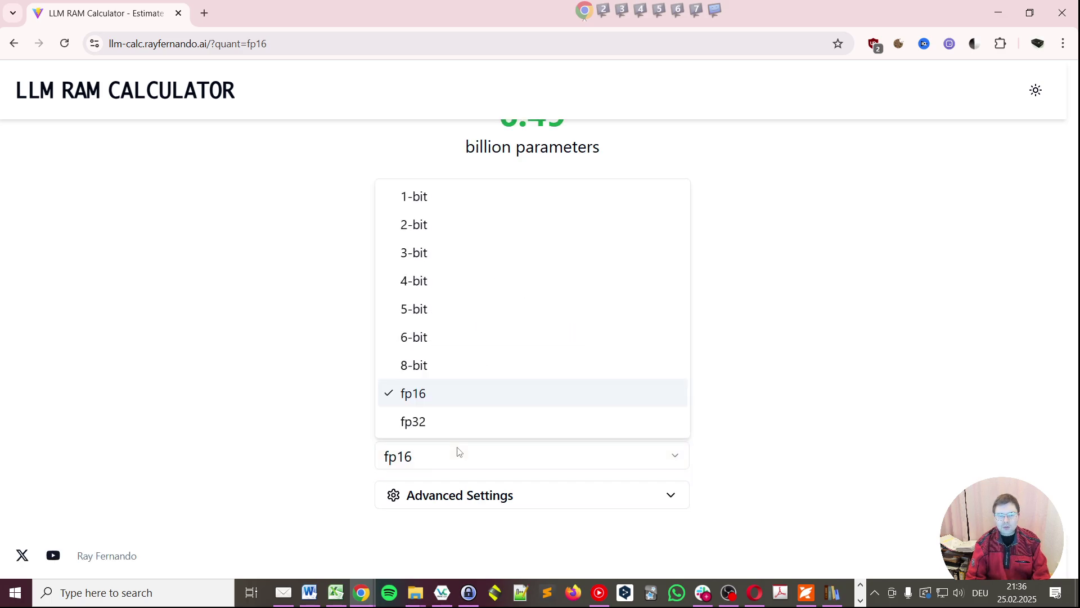
left_click(456, 380)
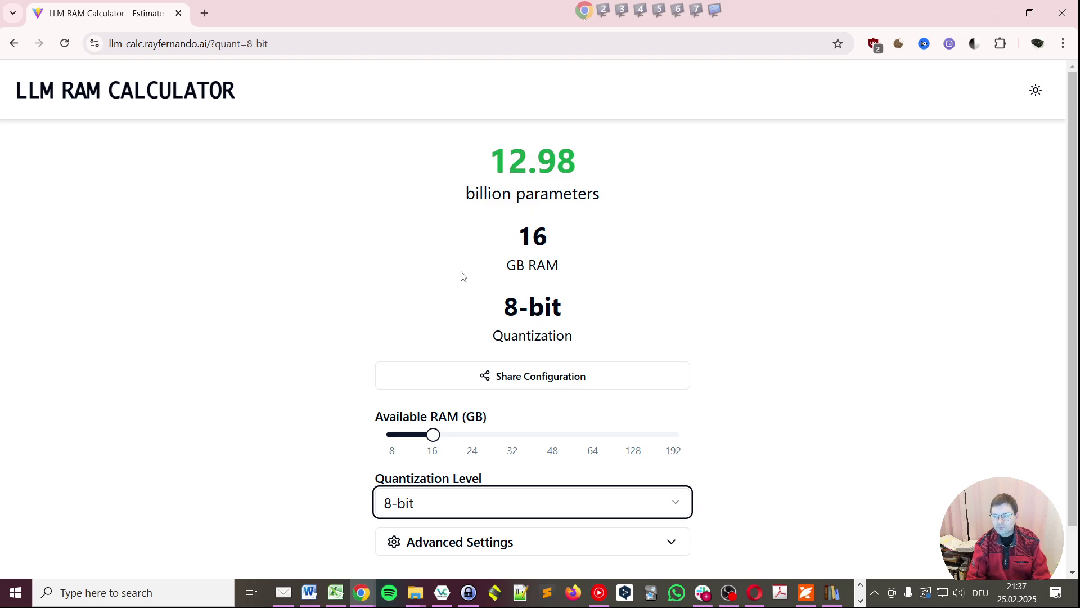
scroll(317, 520, "down", 1)
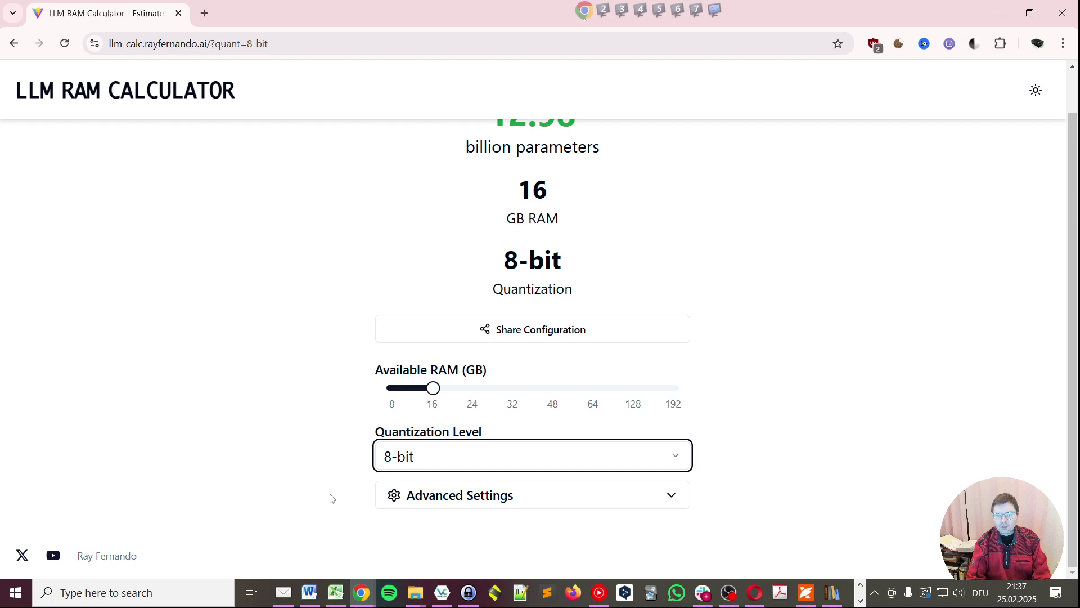
left_click(434, 461)
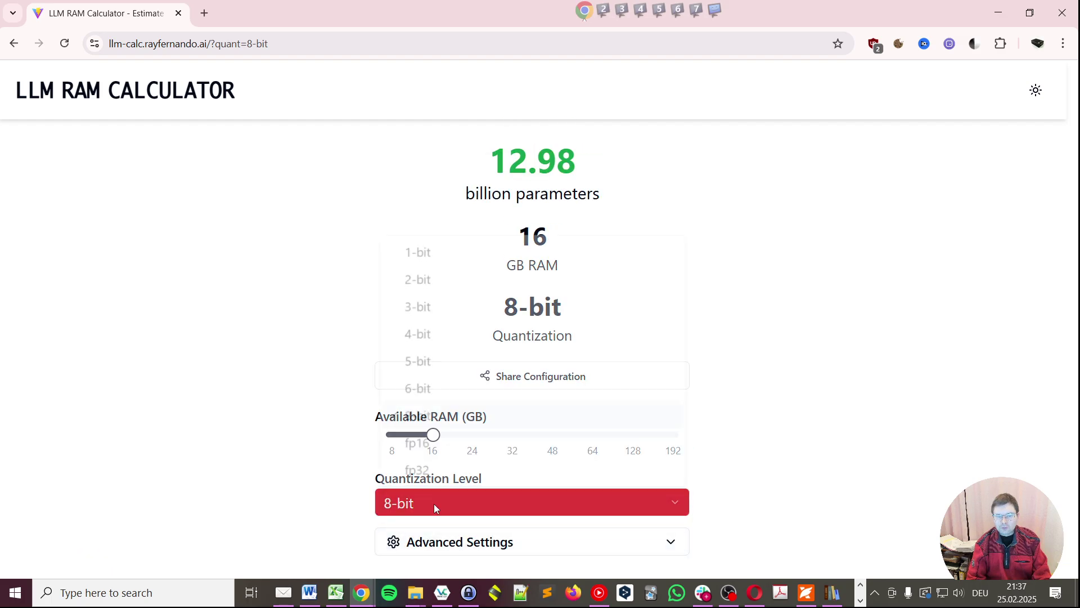
left_click(435, 252)
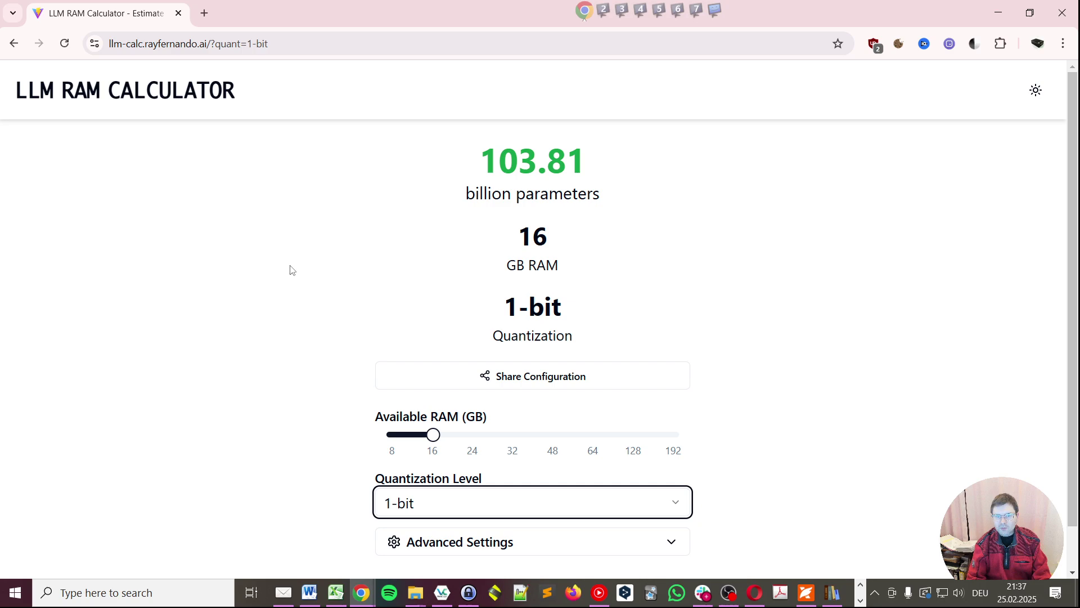
left_click(283, 280)
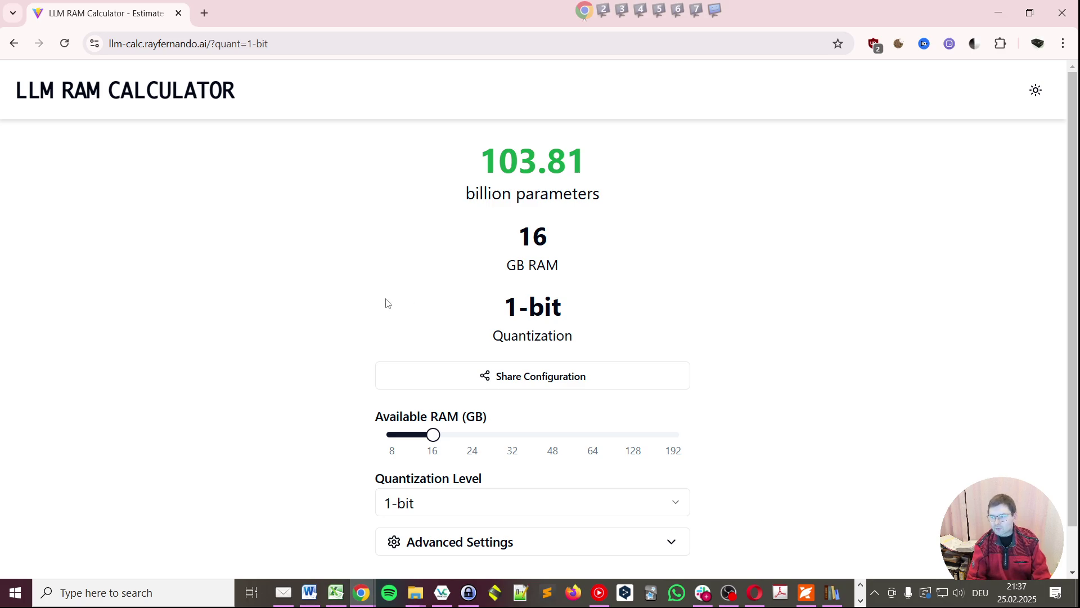
scroll(386, 303, "down", 1)
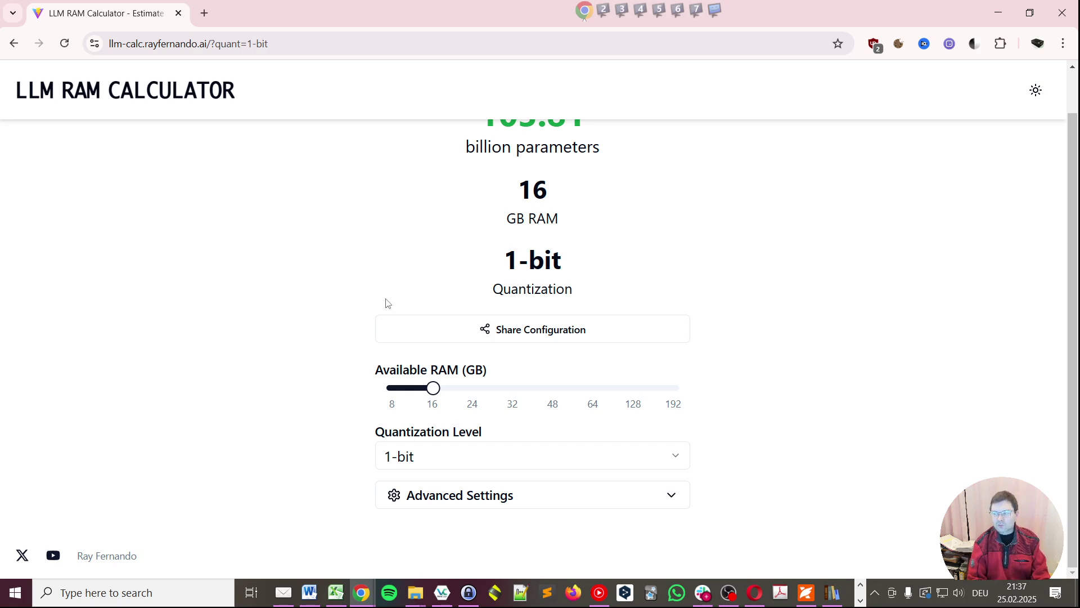
left_click(488, 454)
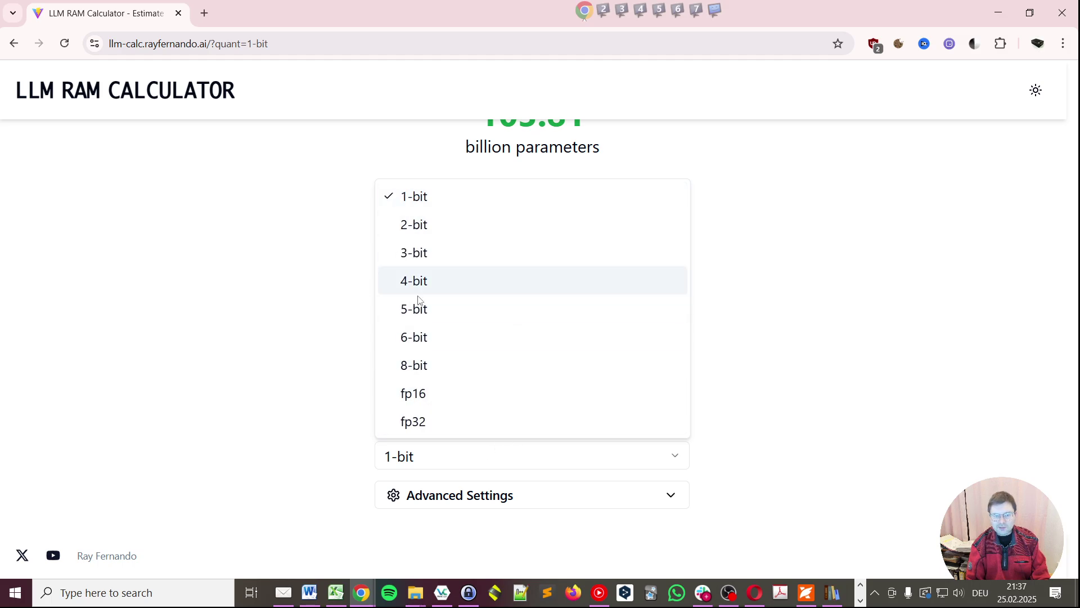
left_click(260, 339)
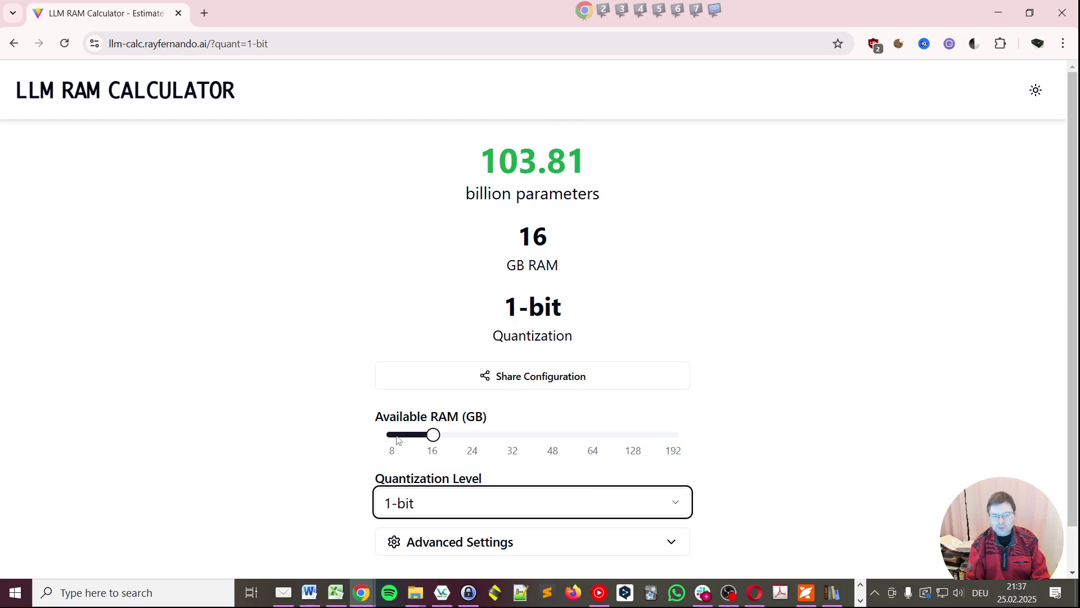
Raise RAM to 192 GB, pick fp16, then lower RAM to 128 GB (62.49 billion)
left_click_drag(434, 436, 694, 453)
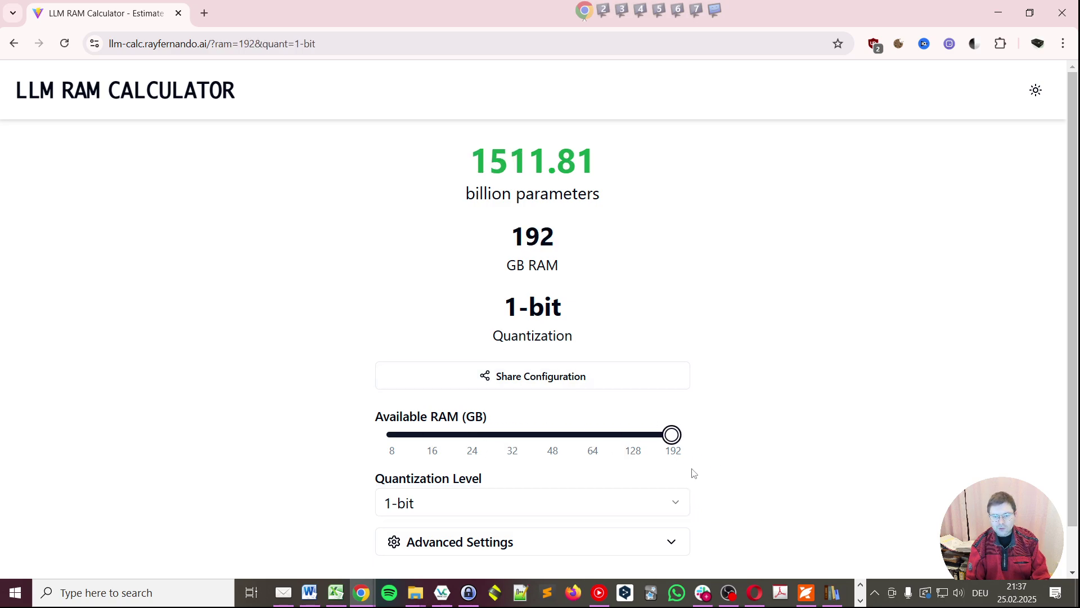
left_click(672, 435)
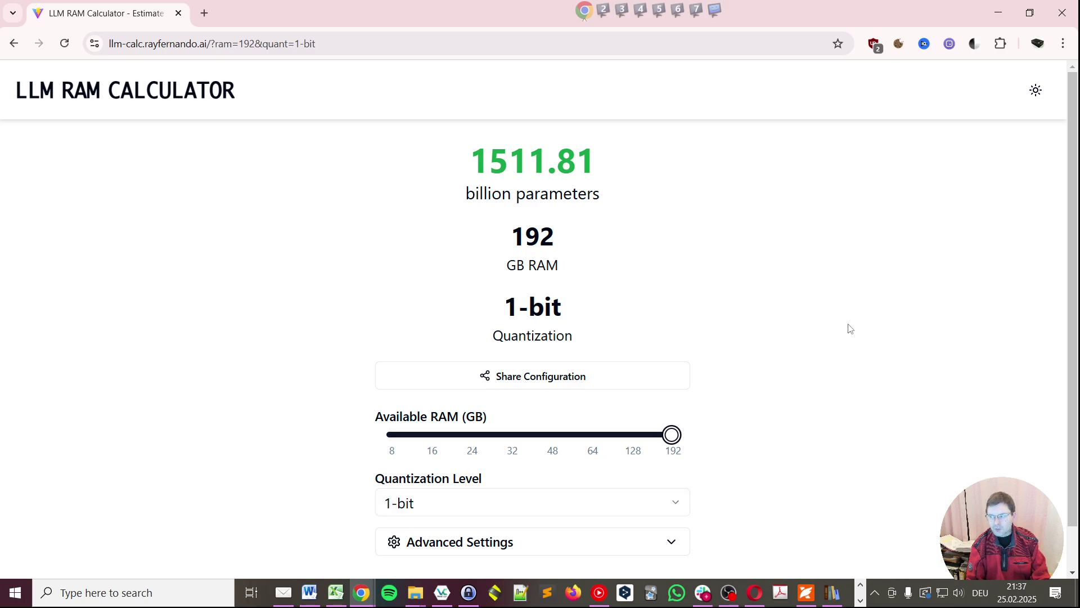
left_click(506, 511)
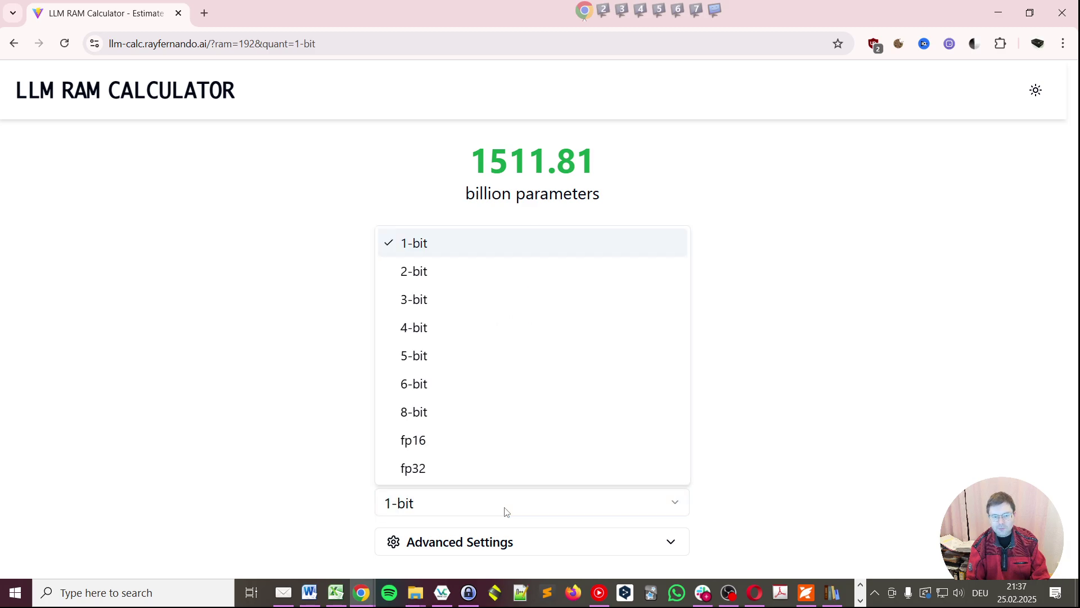
left_click(457, 442)
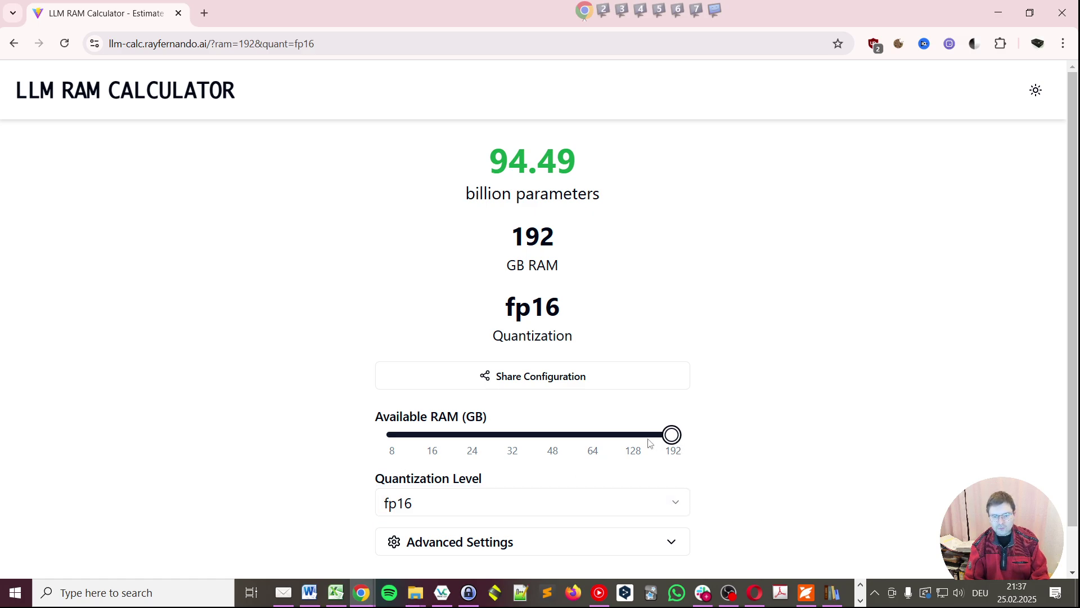
left_click_drag(674, 445, 642, 445)
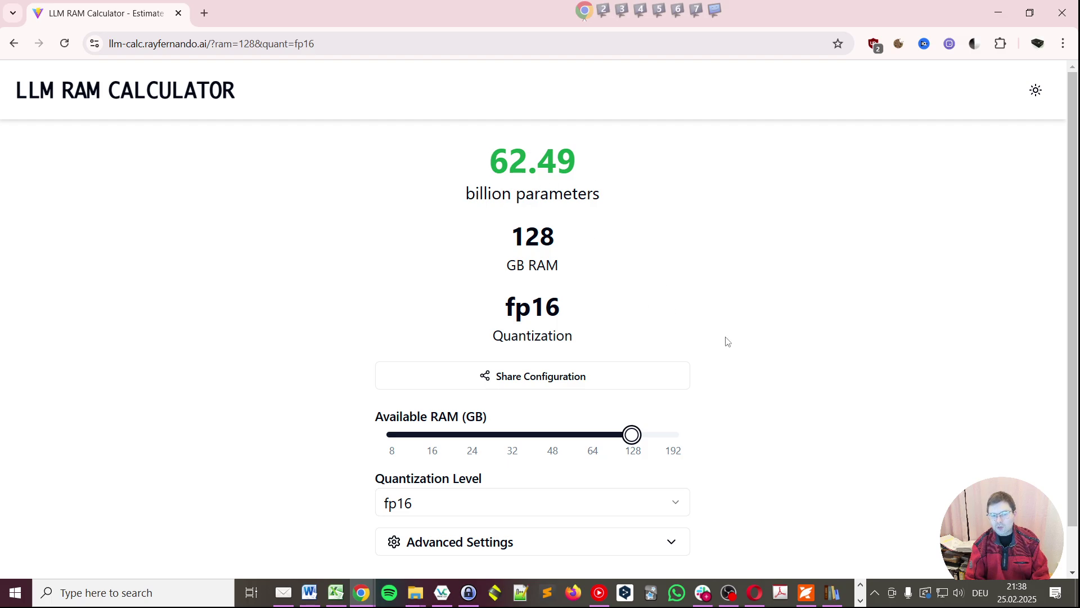
scroll(687, 319, "down", 1)
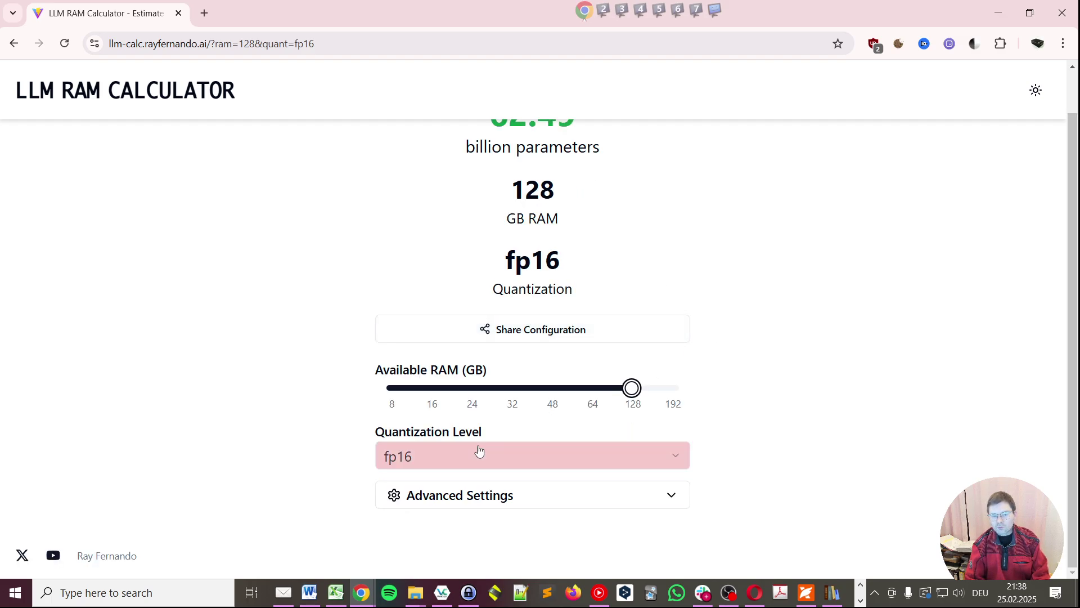
In Advanced Settings, change the context window from 2048 to 128000 tokens
left_click(454, 497)
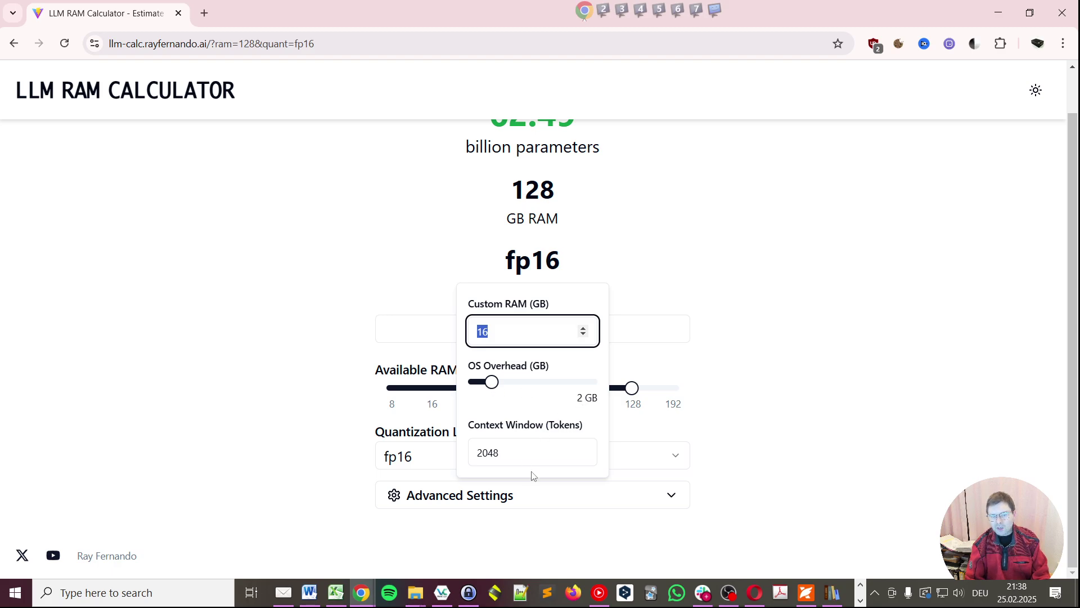
mouse_move(532, 453)
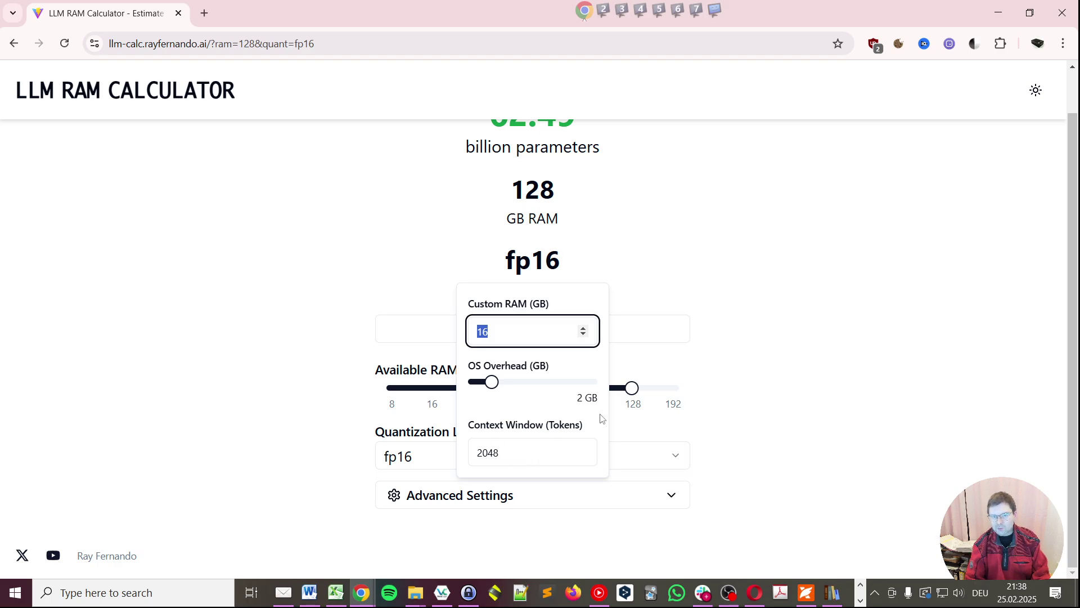
scroll(785, 394, "up", 1)
left_click(515, 498)
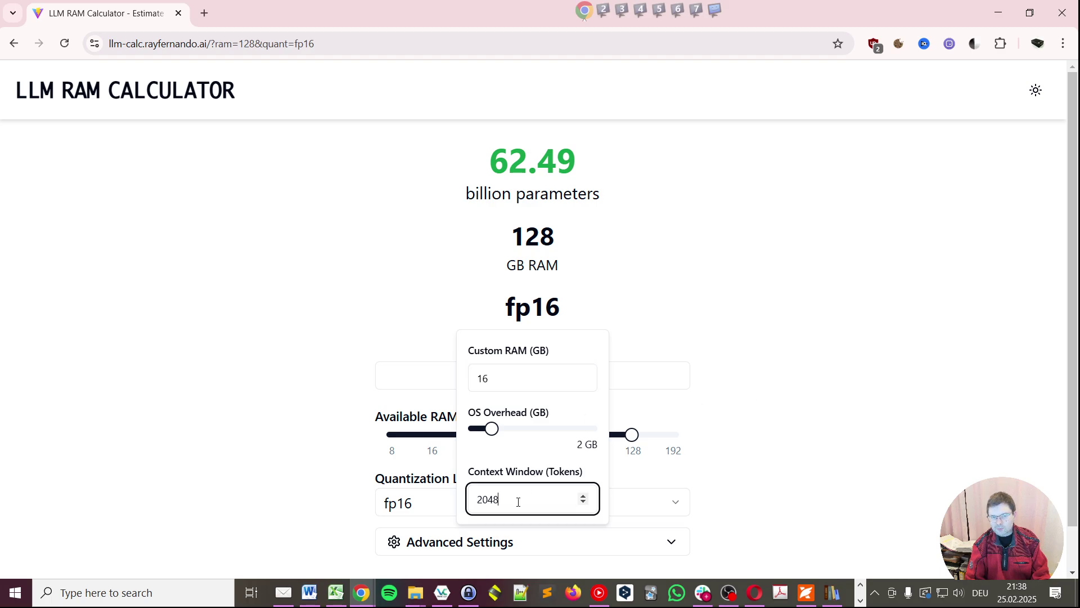
double_click(474, 501)
type("700")
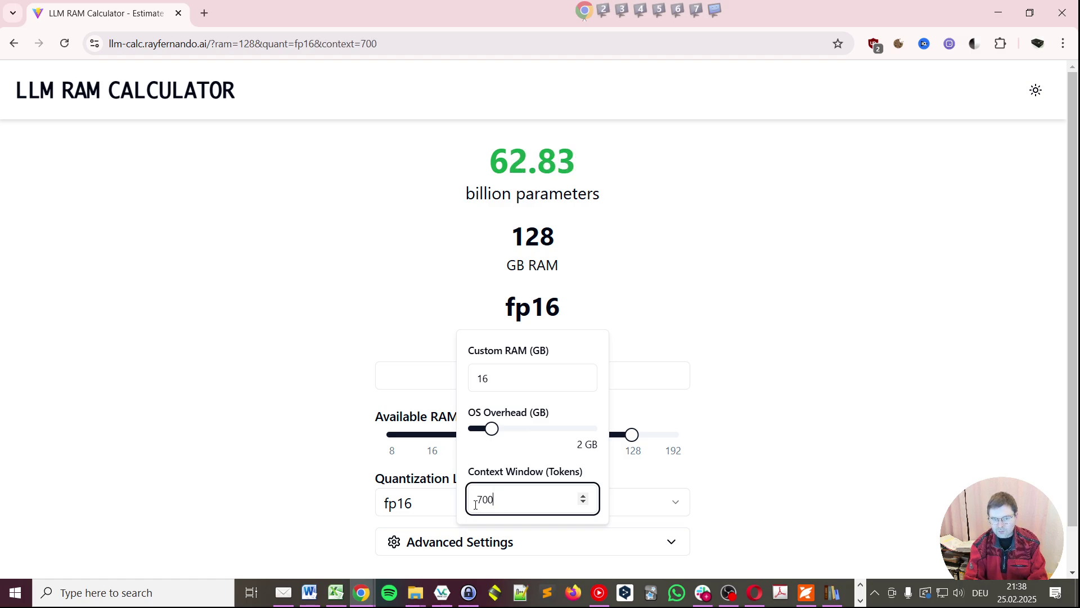
type("0")
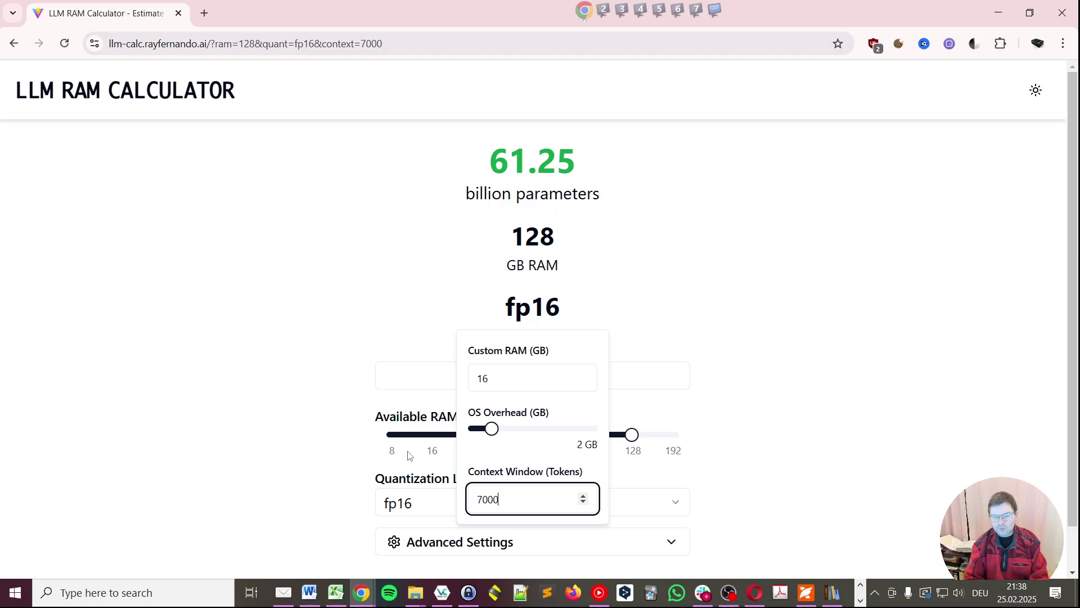
key("shift+Right")
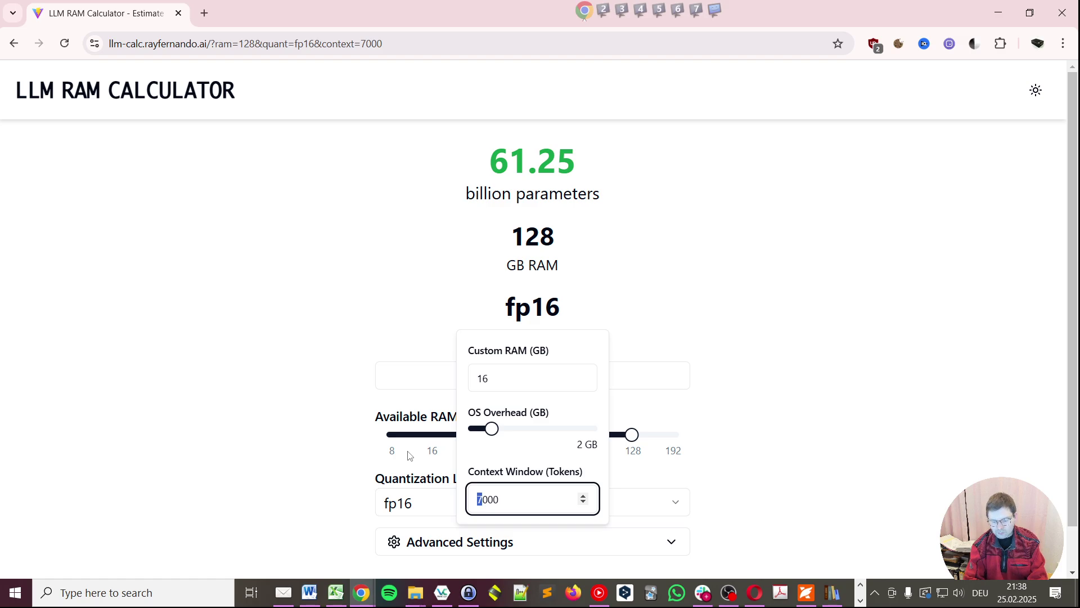
type("1290")
key("BackSpace")
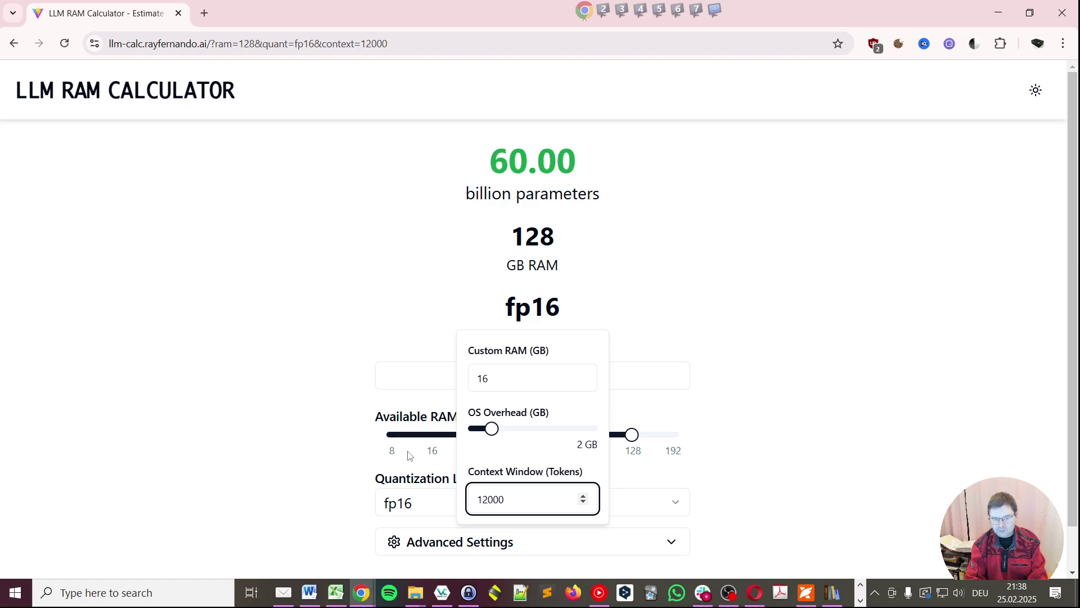
type("0")
key("BackSpace")
type("8")
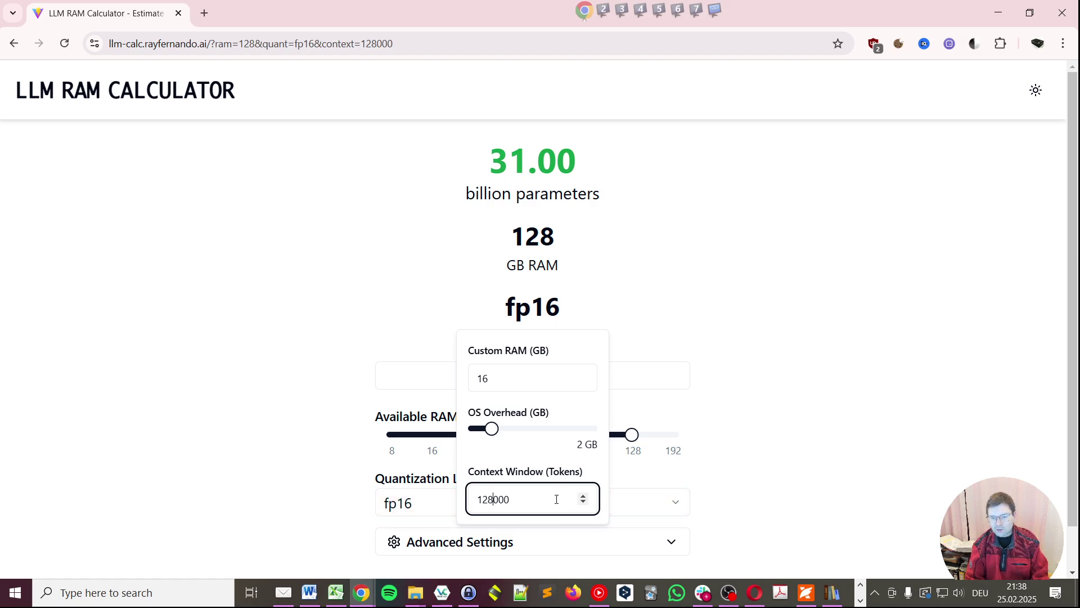
left_click(876, 417)
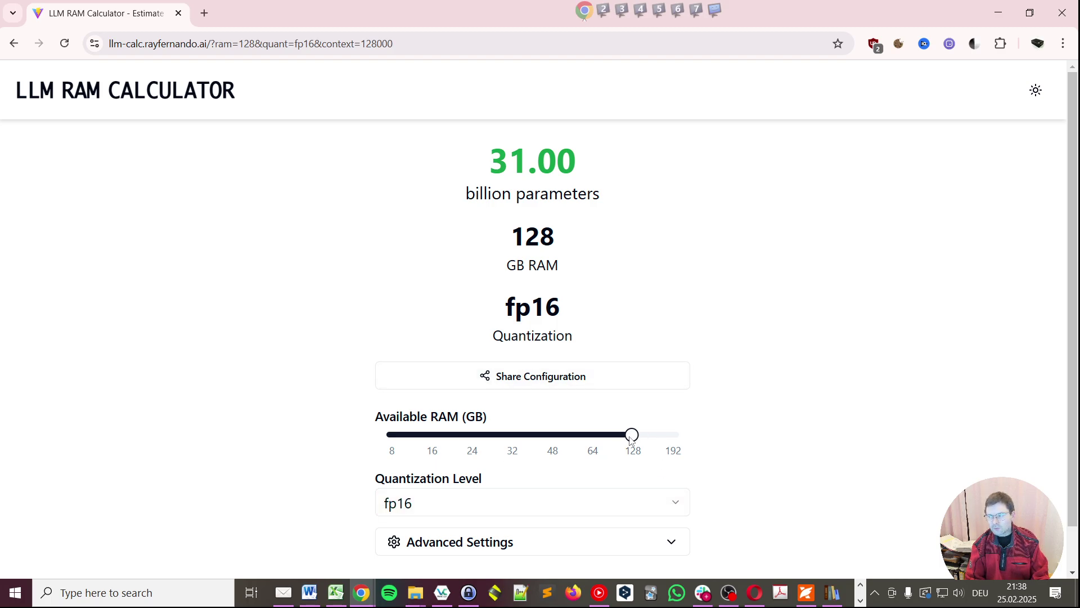
Slide Available RAM from 128 to 192 GB at fp16, reaching 63.00 billion parameters
left_click_drag(651, 438, 695, 450)
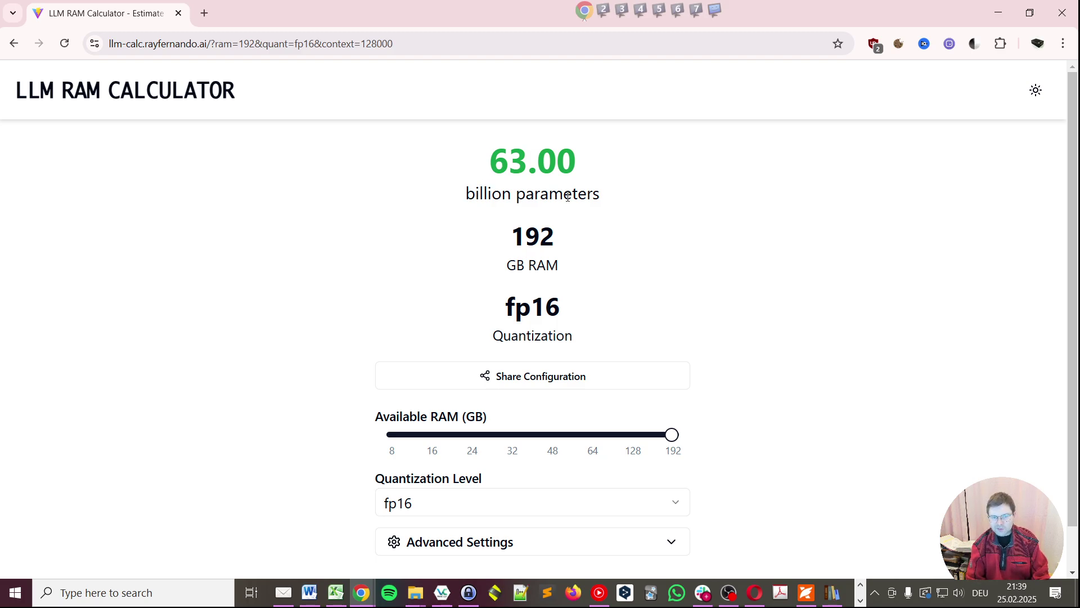
scroll(648, 389, "down", 1)
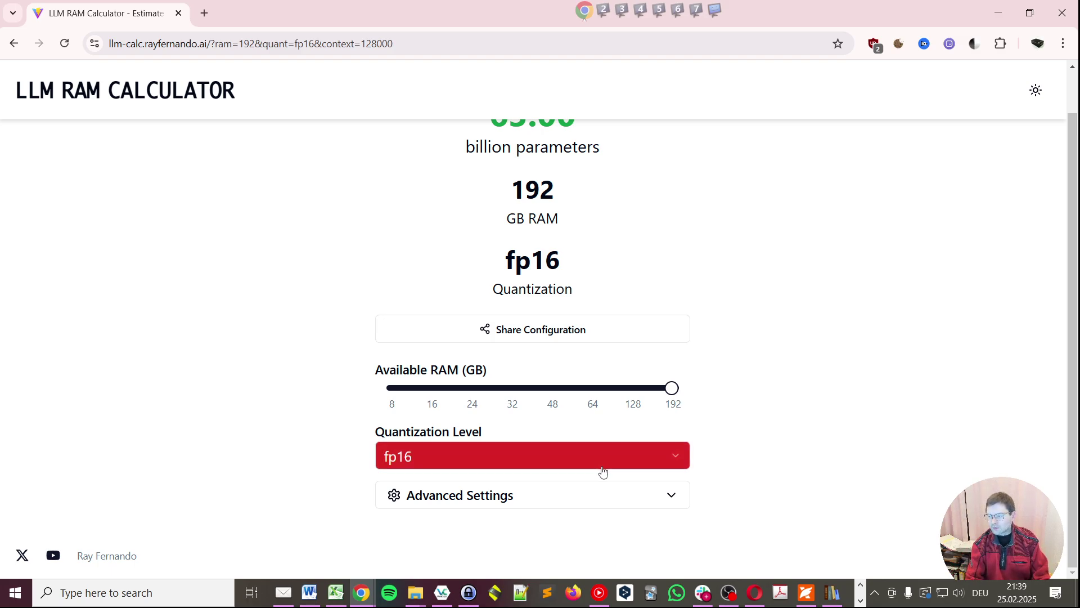
scroll(426, 364, "up", 1)
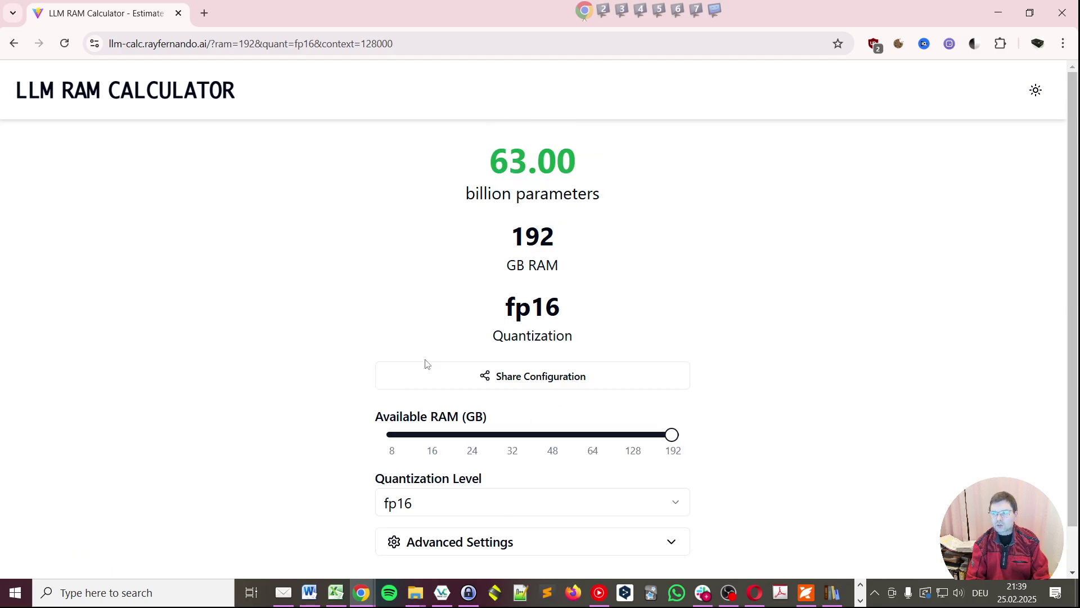